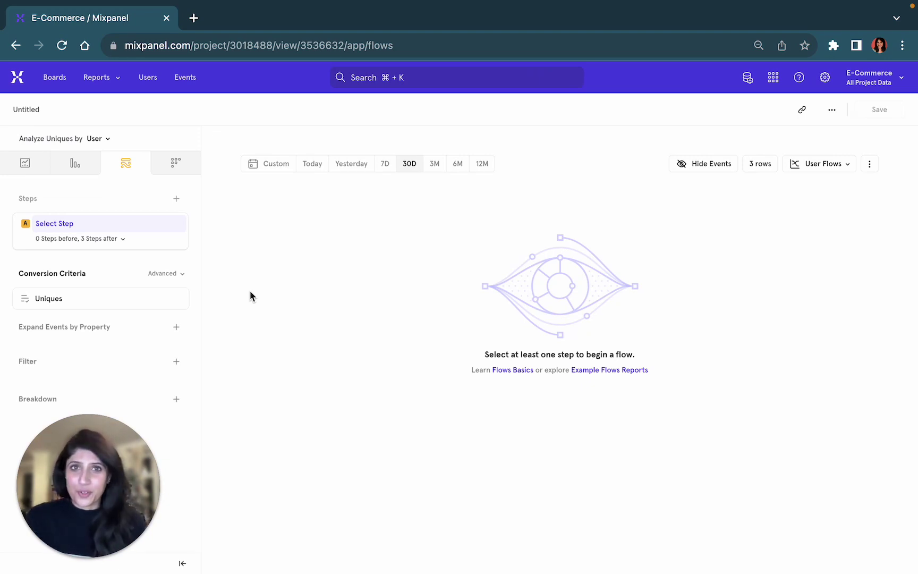
Start the Flows report from the Product Viewed event as its first step
{"action": "left_click", "coordinate": [59, 225]}
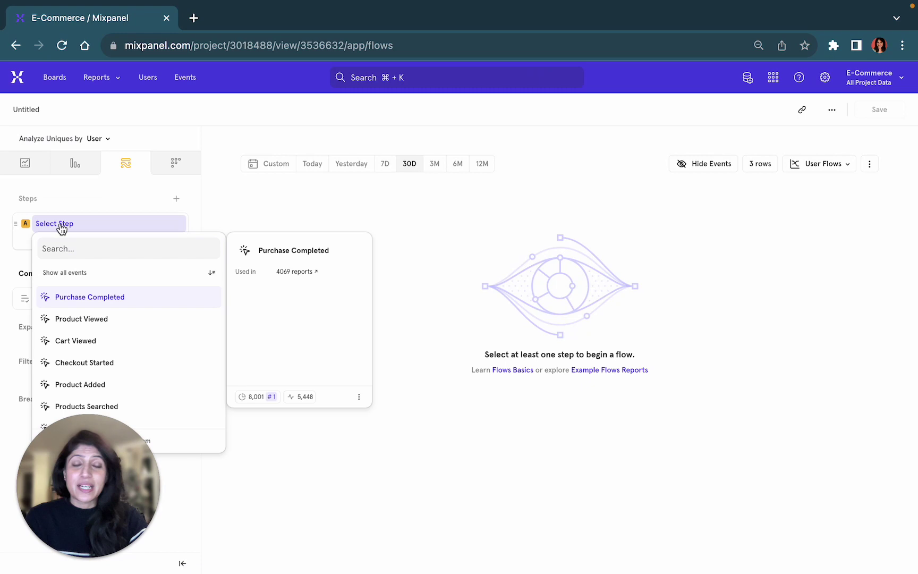
{"action": "left_click", "coordinate": [99, 319]}
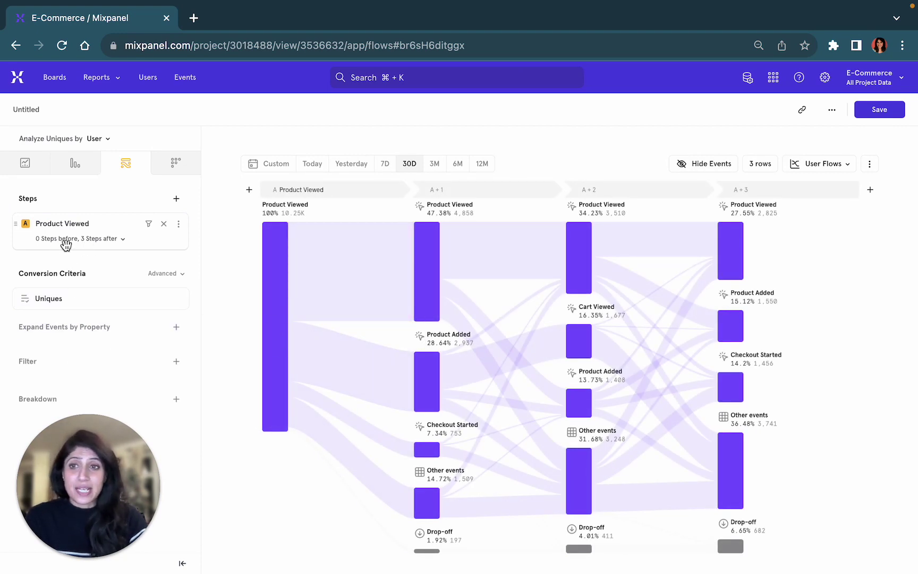
Add 2 steps before Product Viewed to the flow, keeping the Uniques counting method
{"action": "left_click", "coordinate": [66, 244]}
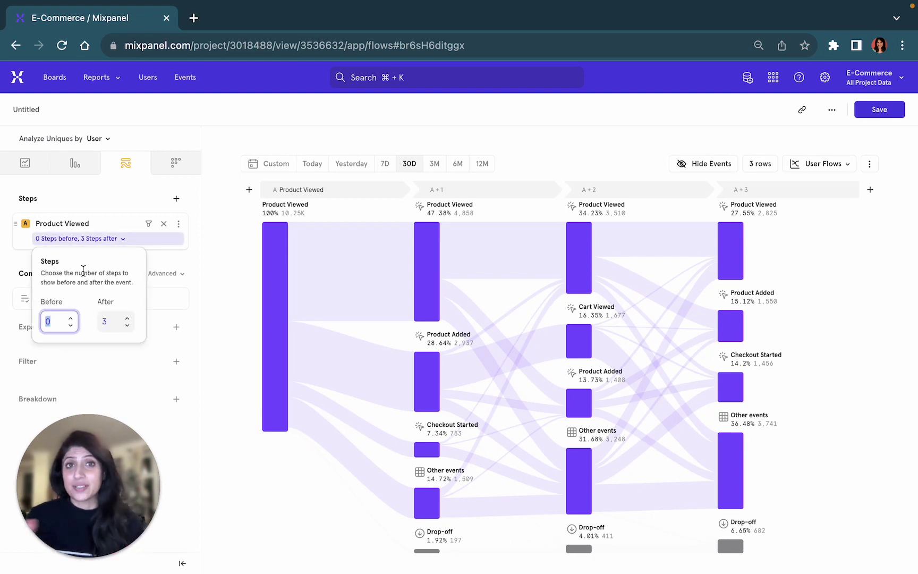
{"action": "type", "text": "2"}
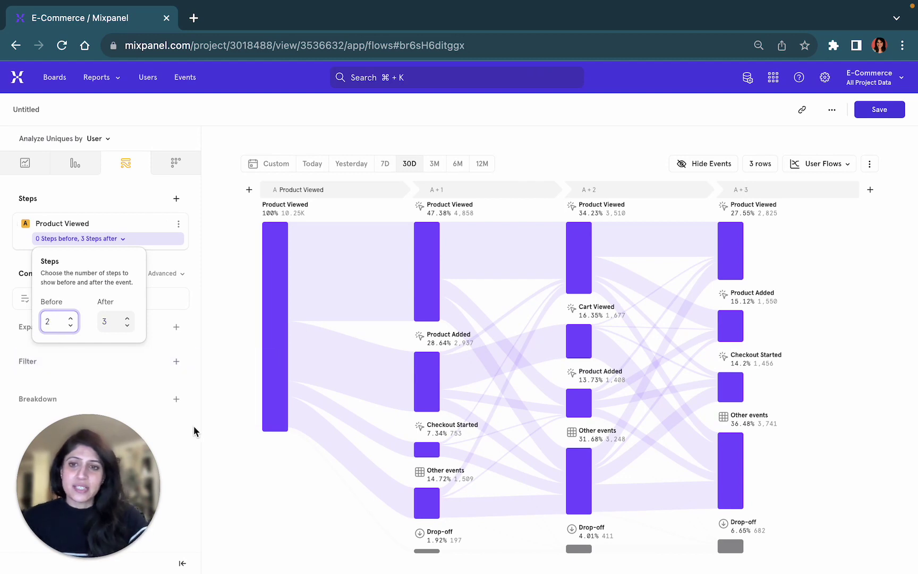
{"action": "left_click", "coordinate": [226, 441]}
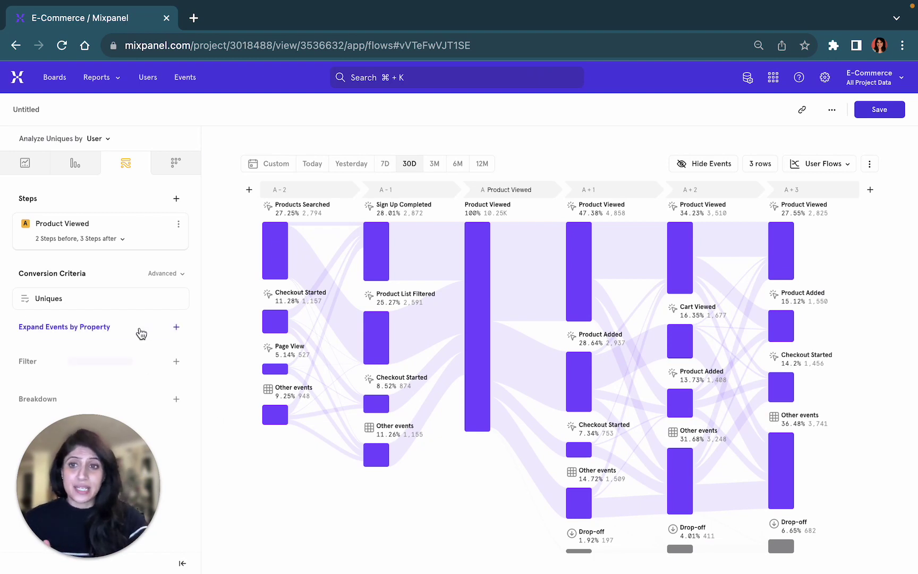
{"action": "left_click", "coordinate": [114, 301]}
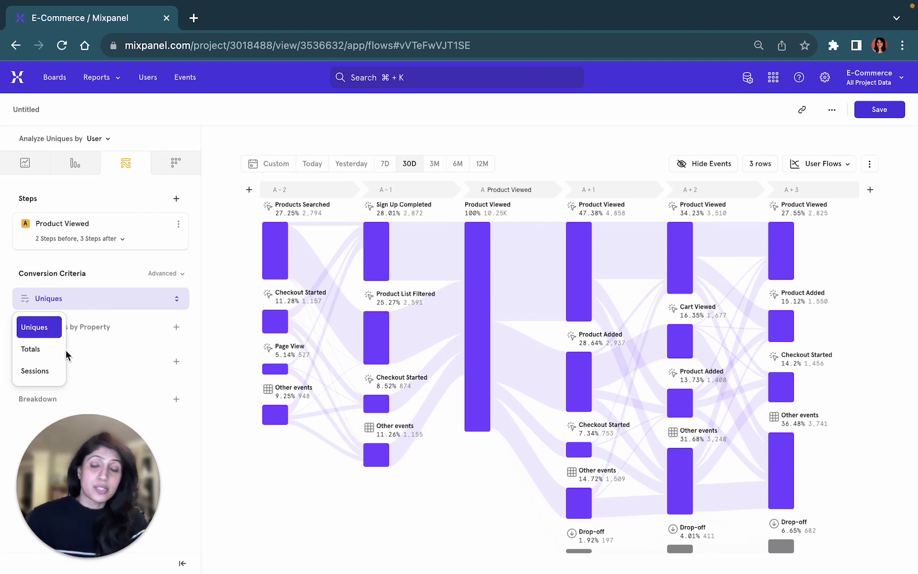
{"action": "left_click", "coordinate": [245, 506]}
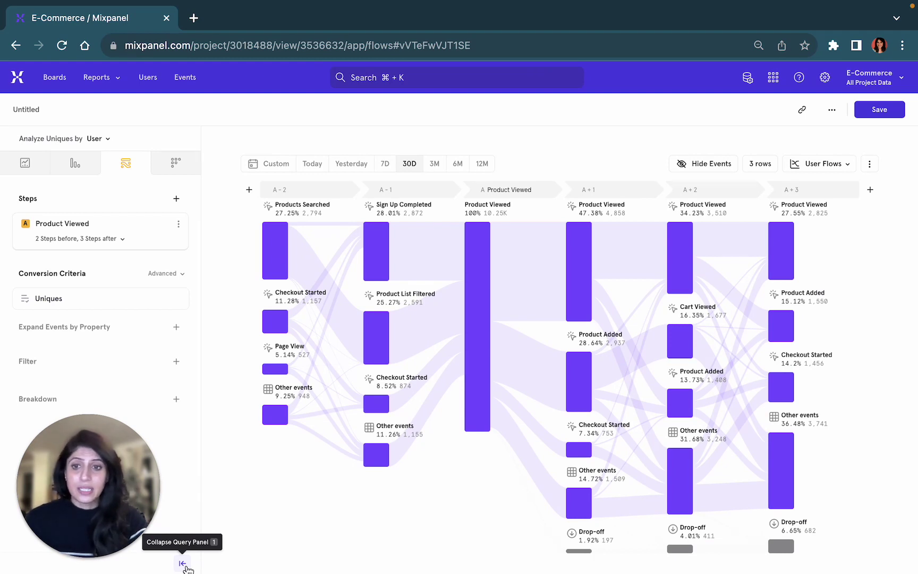
Hide the left query panel to widen the Product Viewed flow chart
{"action": "left_click", "coordinate": [182, 564]}
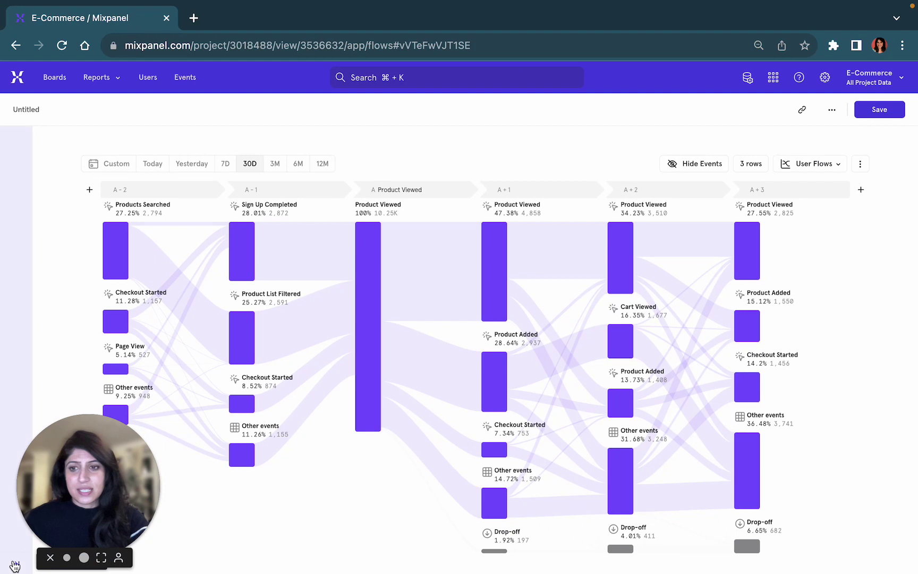
Expand the Product Viewed step by Operating System into Android, iOS and Windows rows
{"action": "left_click", "coordinate": [16, 563]}
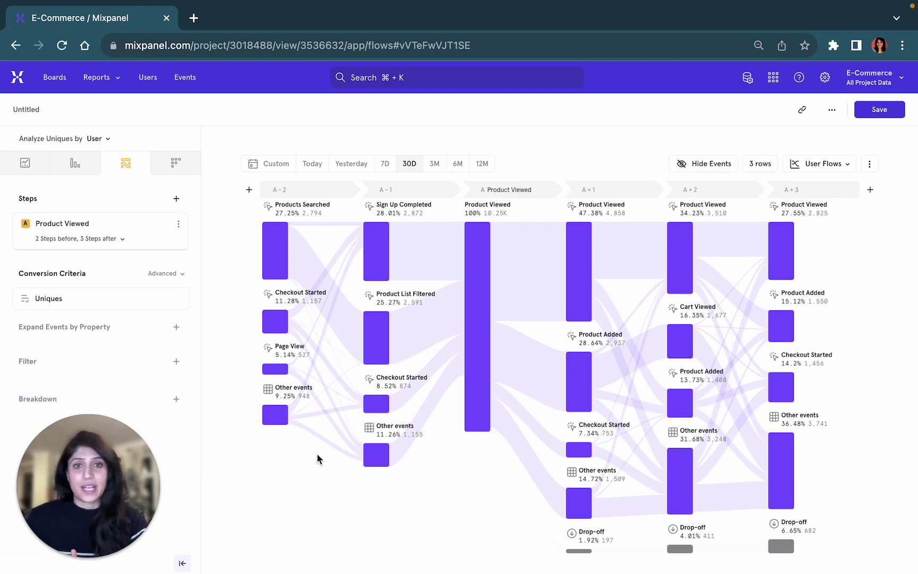
{"action": "left_click", "coordinate": [184, 563]}
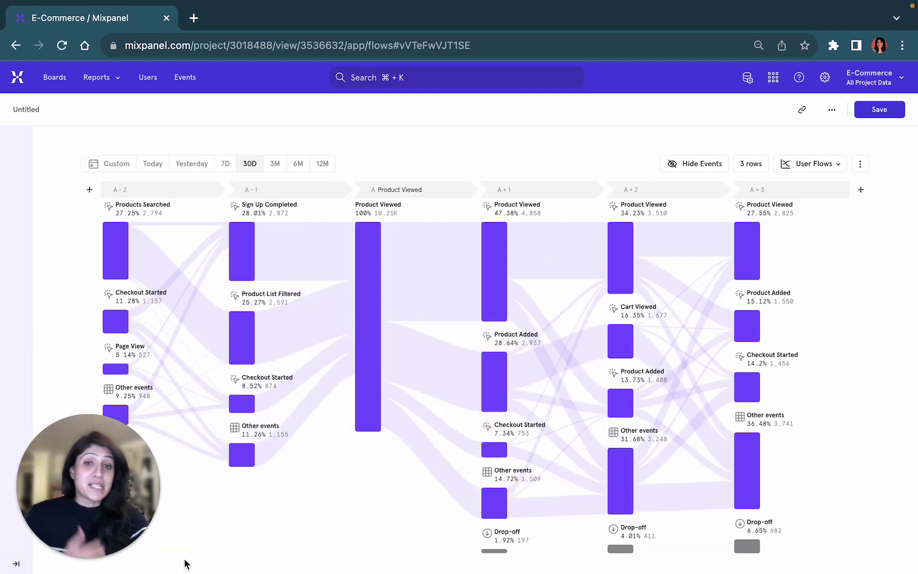
{"action": "left_click", "coordinate": [366, 274]}
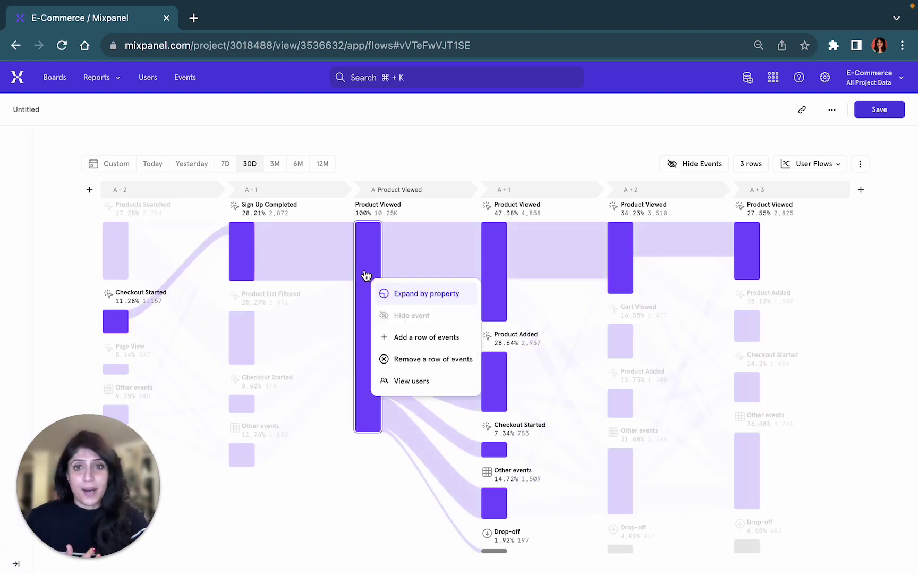
{"action": "left_click", "coordinate": [407, 293]}
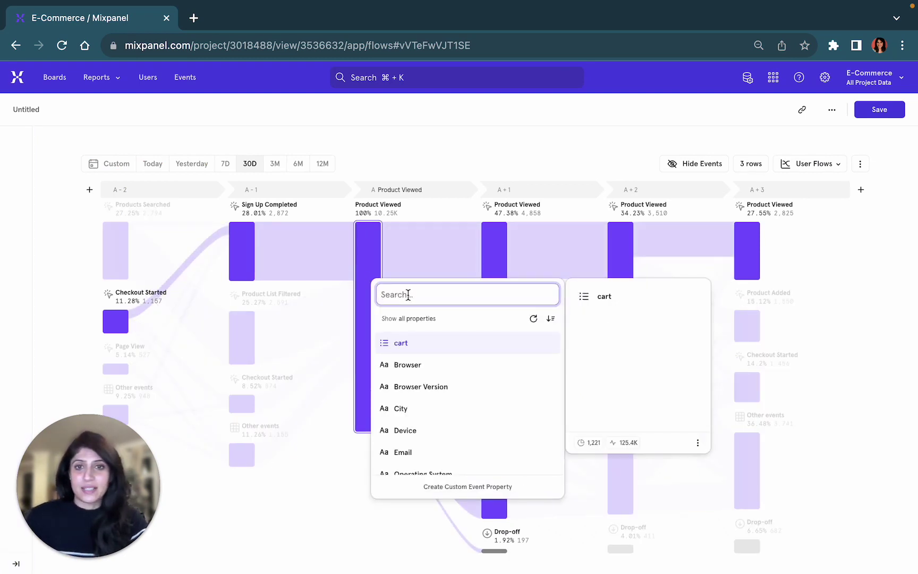
{"action": "scroll", "coordinate": [460, 446], "scroll_direction": "down", "scroll_amount": 2}
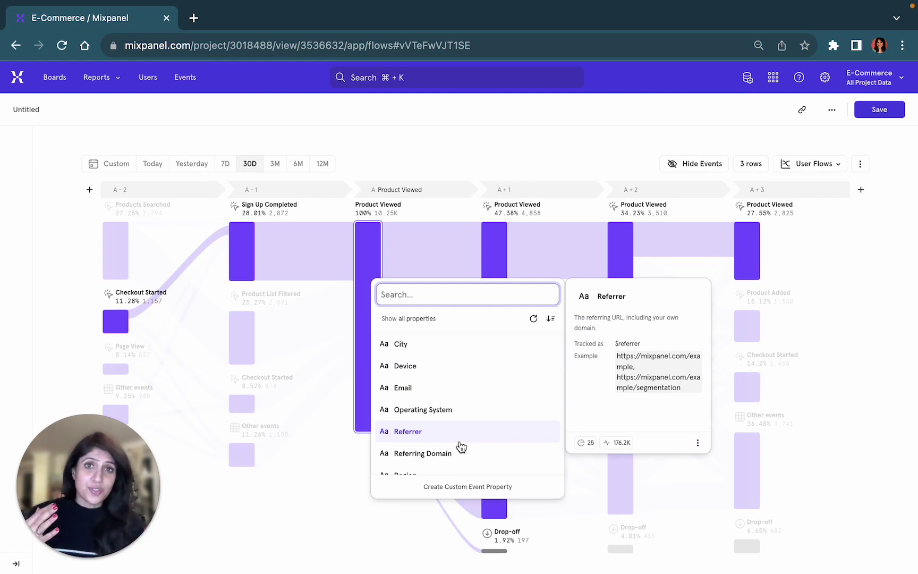
{"action": "left_click", "coordinate": [446, 417]}
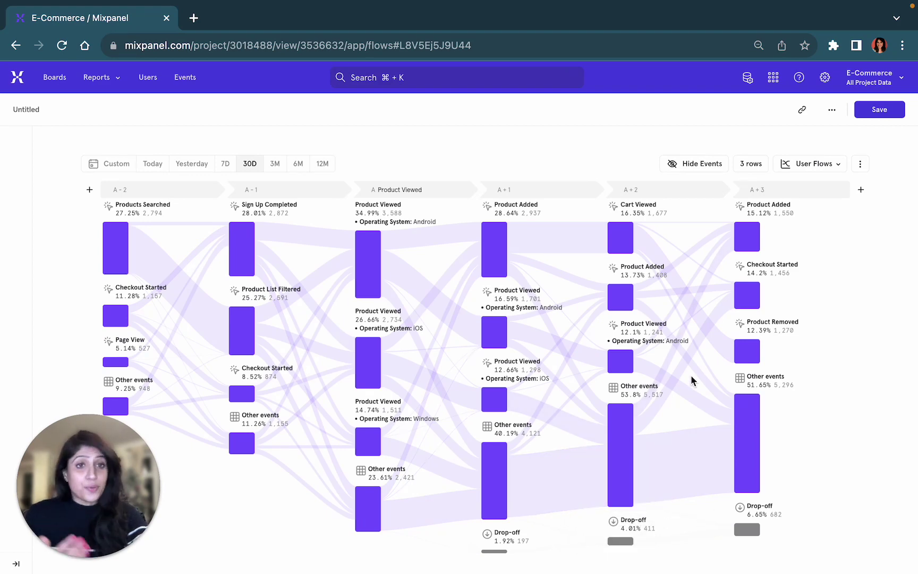
Change Rows of Events from 3 to 6 per flow column
{"action": "left_click", "coordinate": [752, 166]}
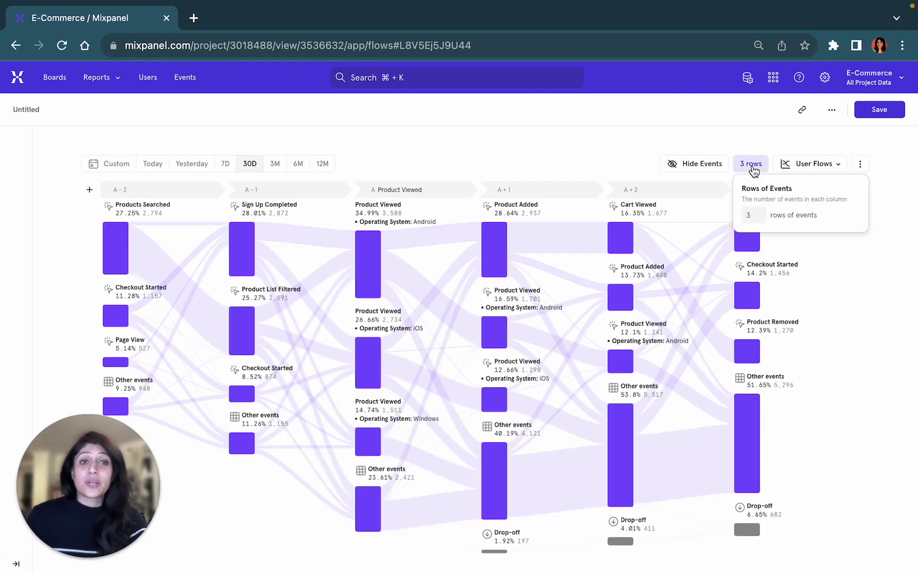
{"action": "left_click", "coordinate": [754, 215]}
{"action": "key", "text": "BackSpace"}
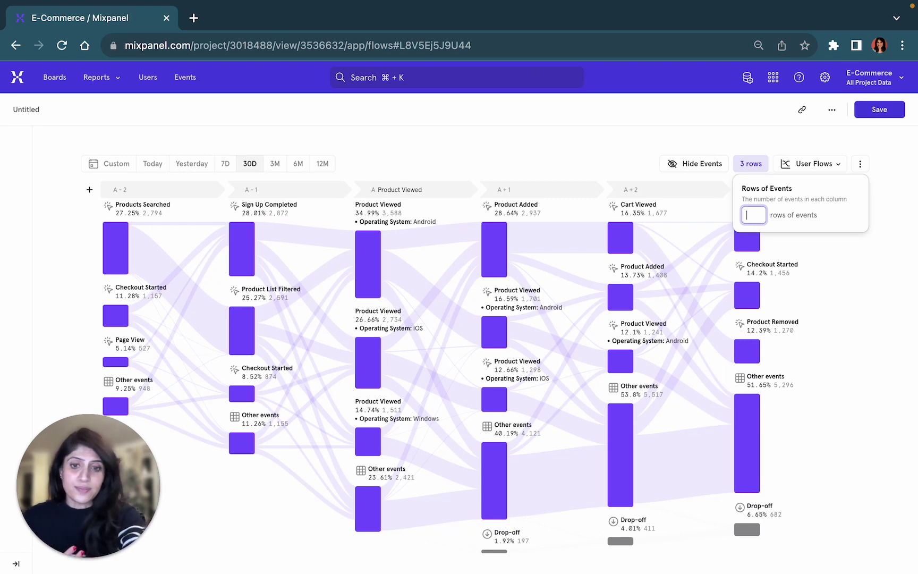
{"action": "type", "text": "6"}
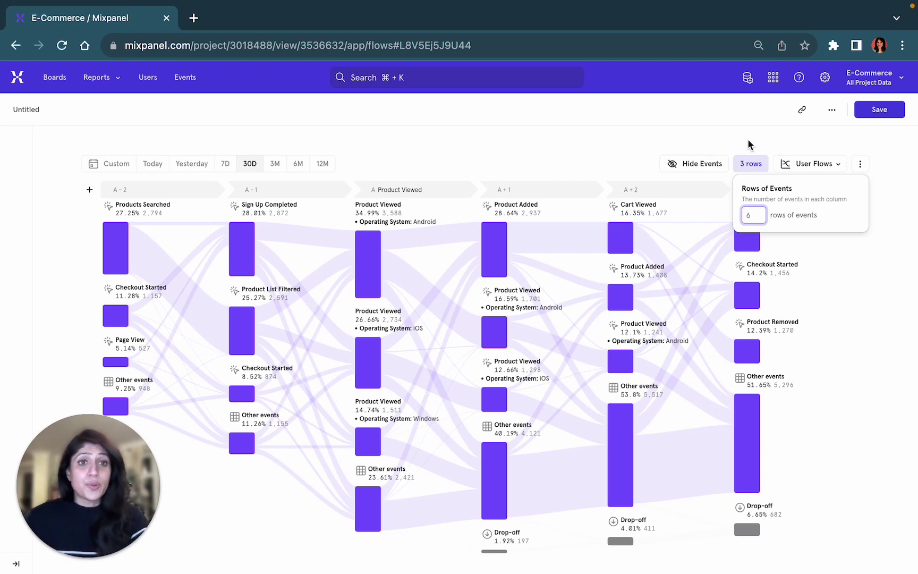
{"action": "left_click", "coordinate": [749, 136]}
{"action": "left_click", "coordinate": [699, 166]}
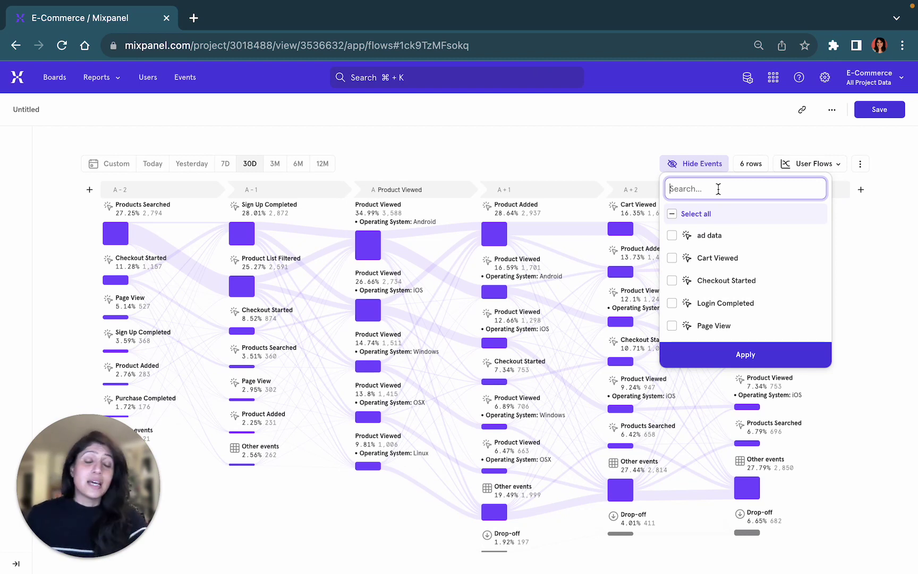
Switch the report from User Flows to the Top Paths view
{"action": "mouse_move", "coordinate": [715, 294]}
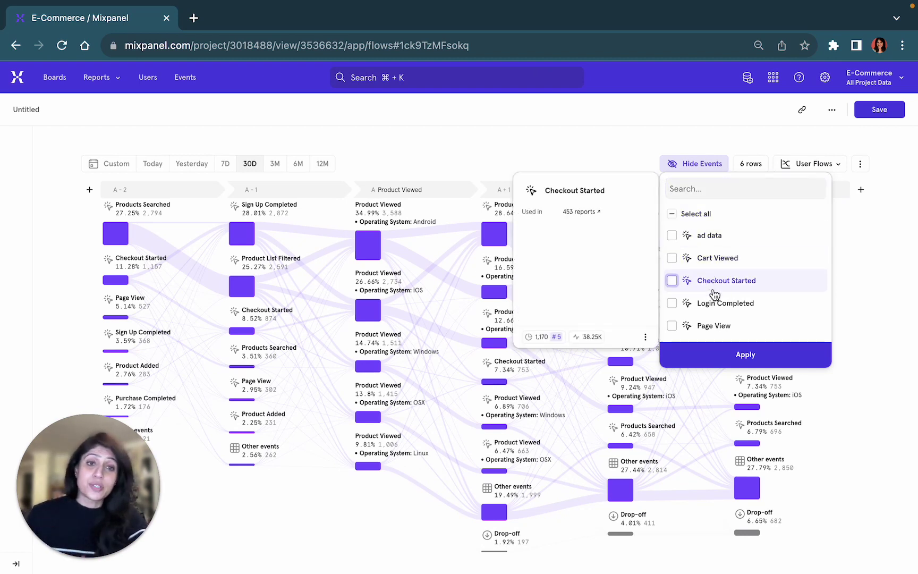
{"action": "left_click", "coordinate": [647, 129]}
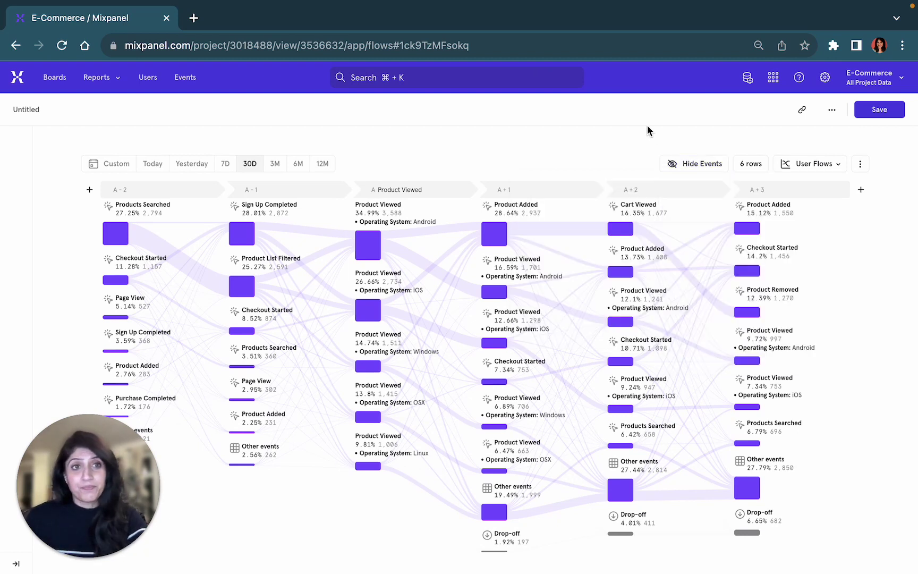
{"action": "left_click", "coordinate": [808, 170]}
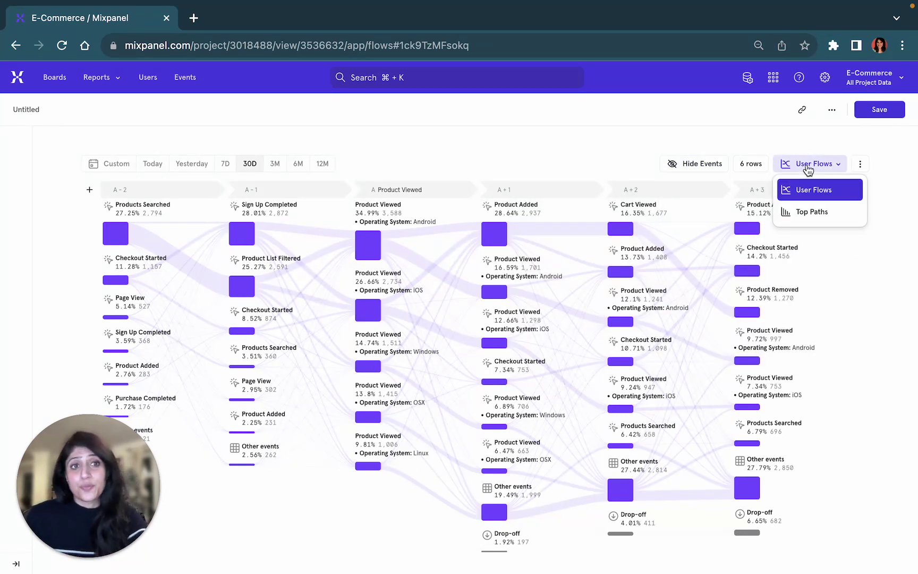
{"action": "left_click", "coordinate": [808, 212]}
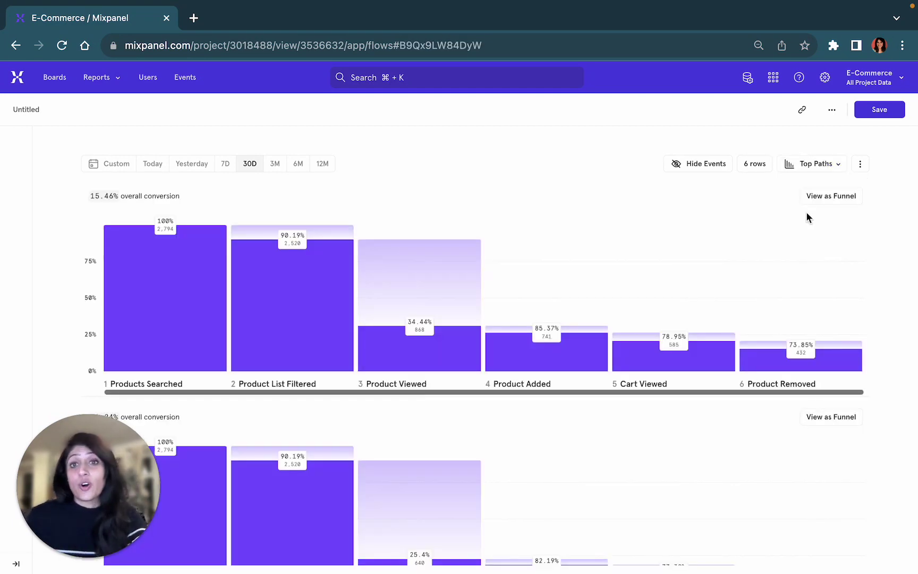
{"action": "mouse_move", "coordinate": [149, 295]}
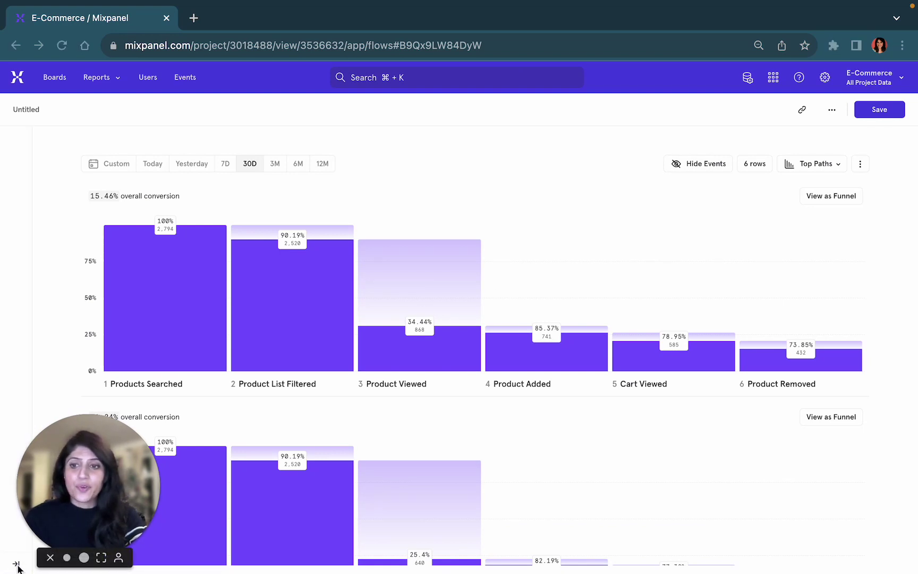
Rename the Untitled report to 'Product Viewed Flows L30D'
{"action": "left_click", "coordinate": [24, 109]}
{"action": "left_click_drag", "start_coordinate": [60, 108], "coordinate": [2, 111]}
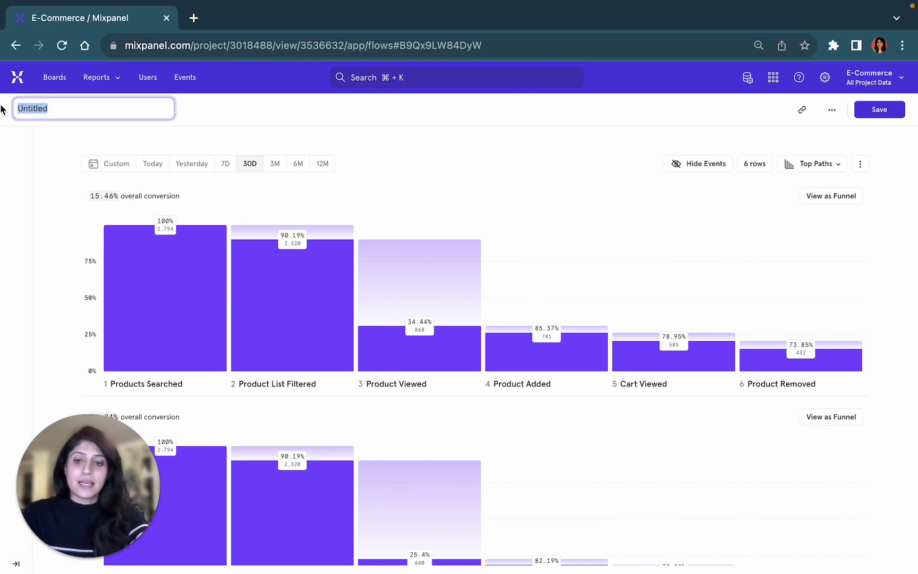
{"action": "type", "text": "Product View"}
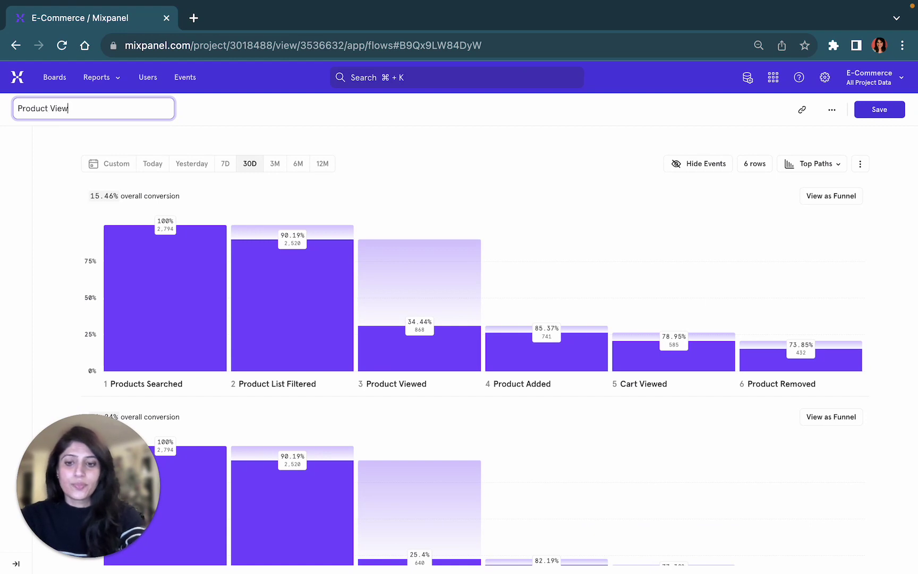
{"action": "type", "text": "ed Flows"}
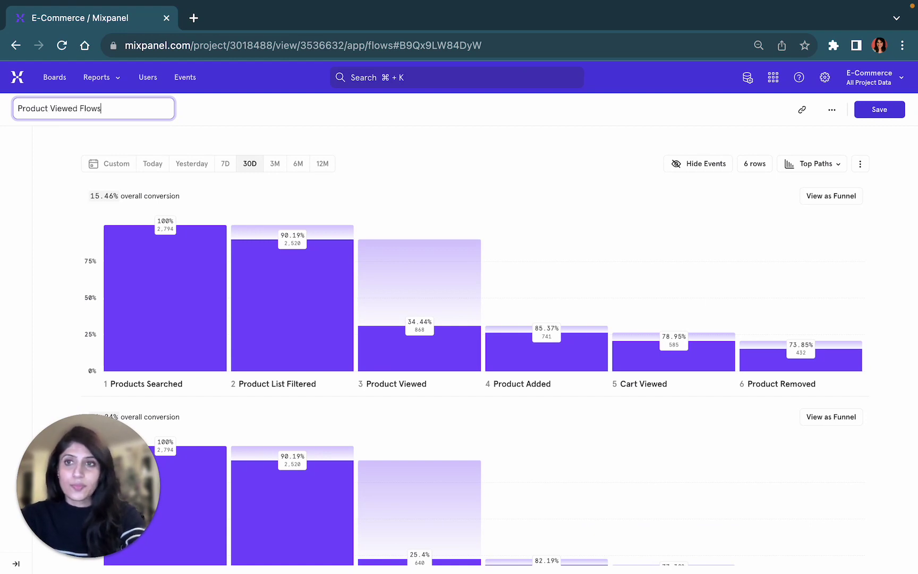
{"action": "type", "text": " L30D"}
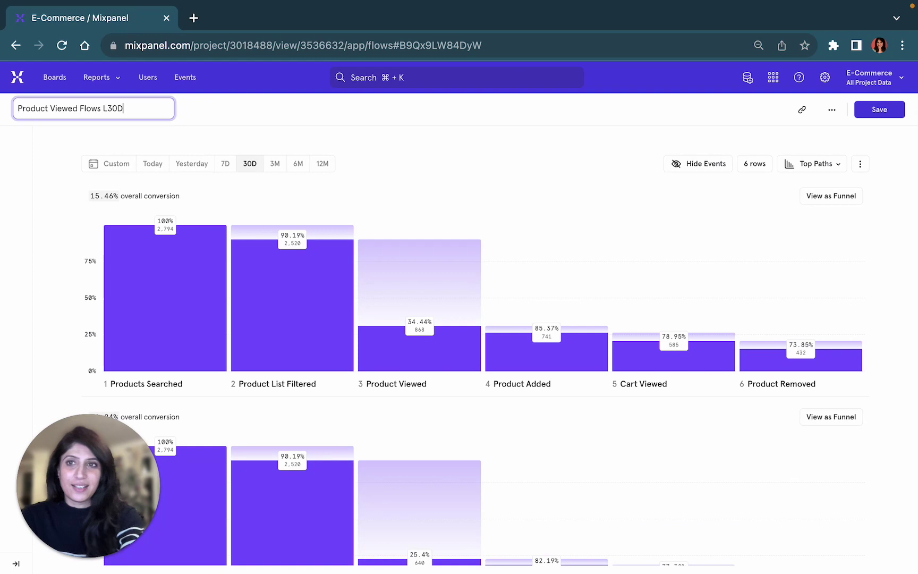
{"action": "key", "text": "Return"}
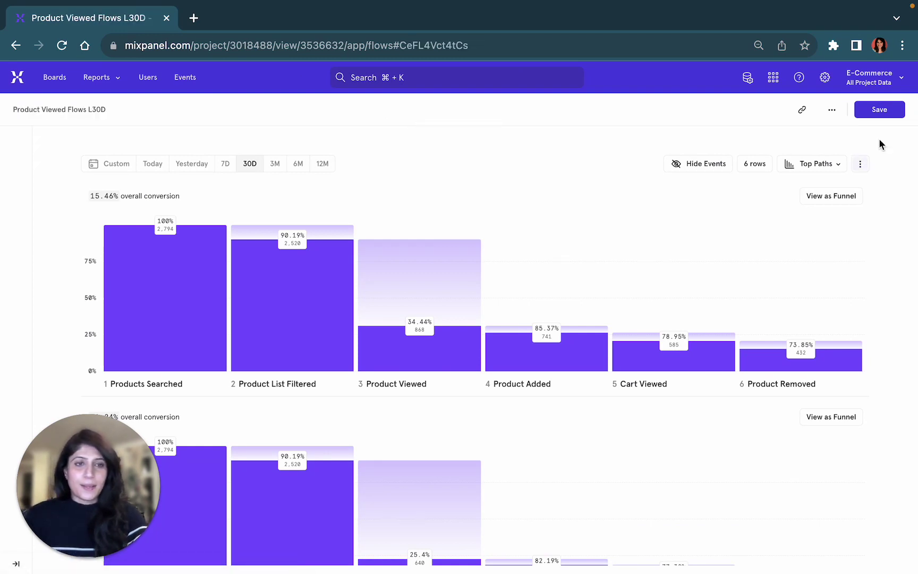
{"action": "left_click", "coordinate": [897, 115]}
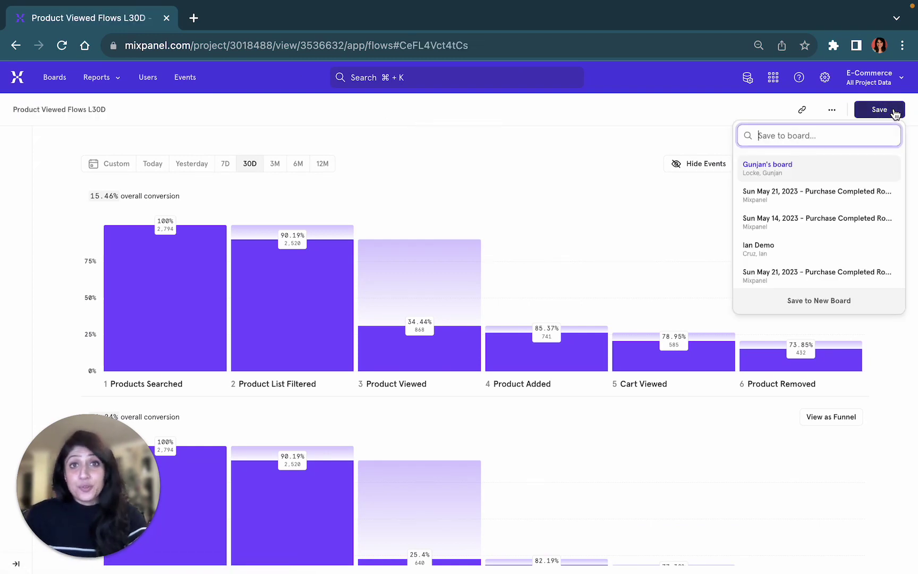
Save the report to the personal board and show its PNG and PDF export options
{"action": "left_click", "coordinate": [811, 170]}
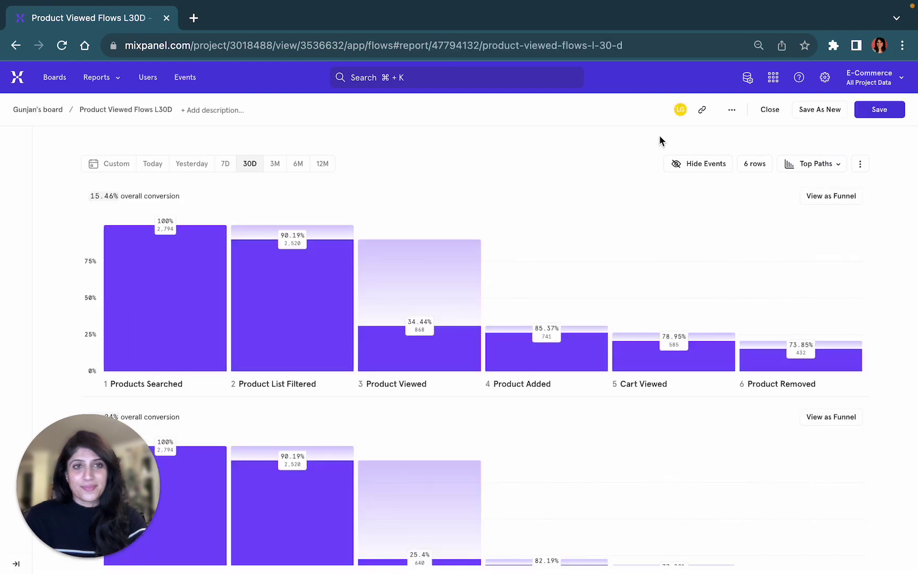
{"action": "left_click", "coordinate": [732, 110]}
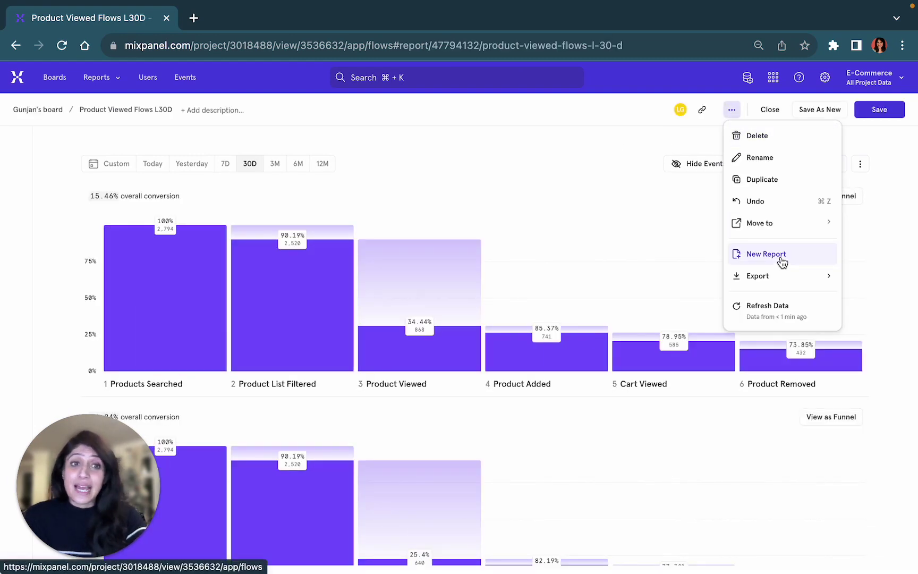
{"action": "mouse_move", "coordinate": [780, 274]}
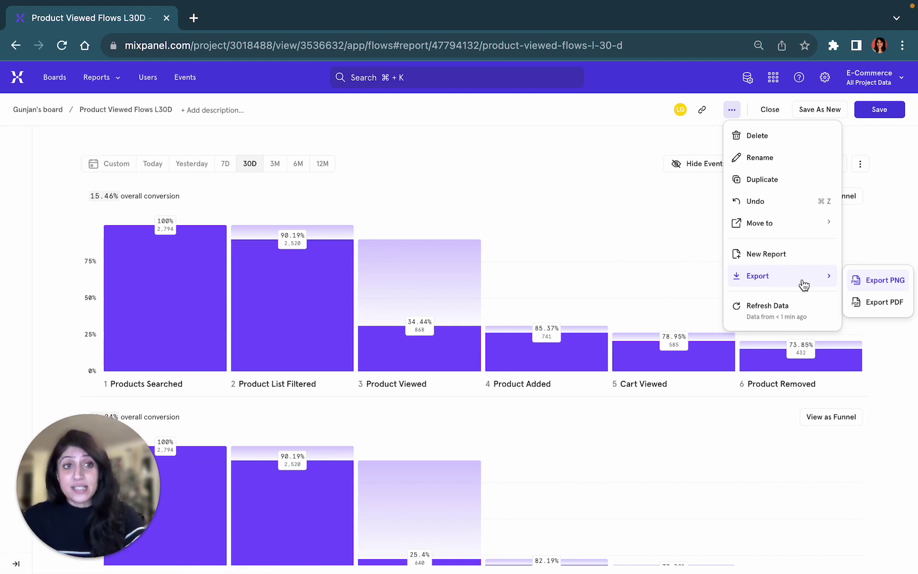